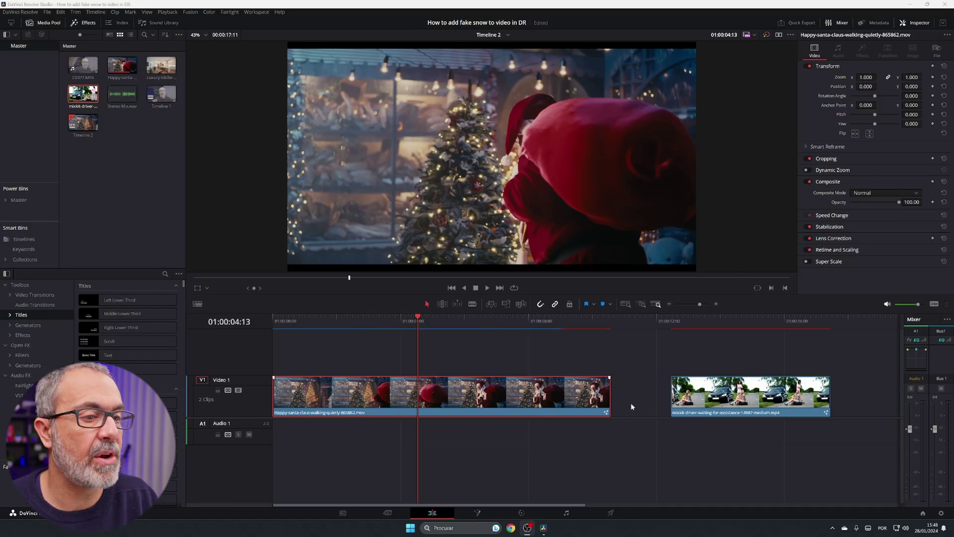
- Butt the car clip against the Santa clip on Video 1, then scrub through both clips to preview
drag(735, 395, 676, 395)
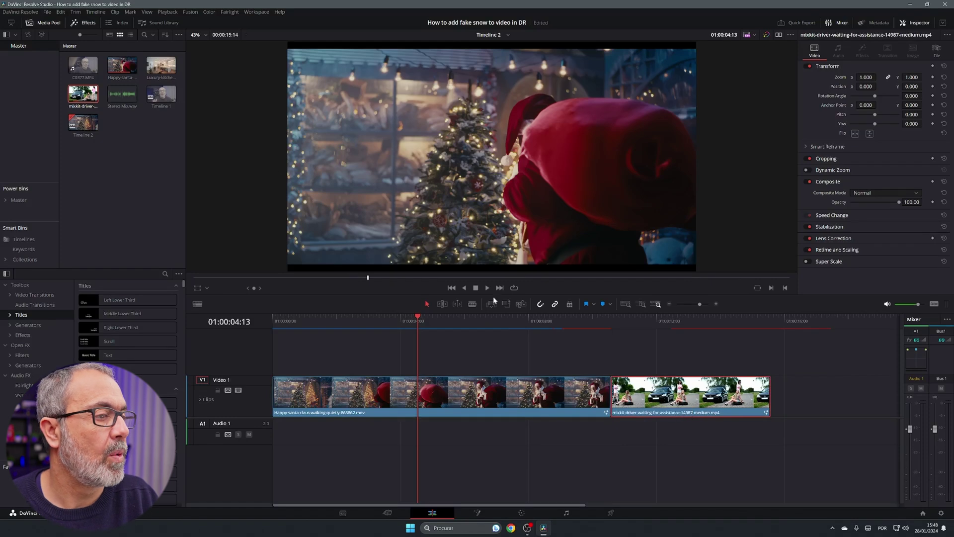
drag(418, 320, 502, 320)
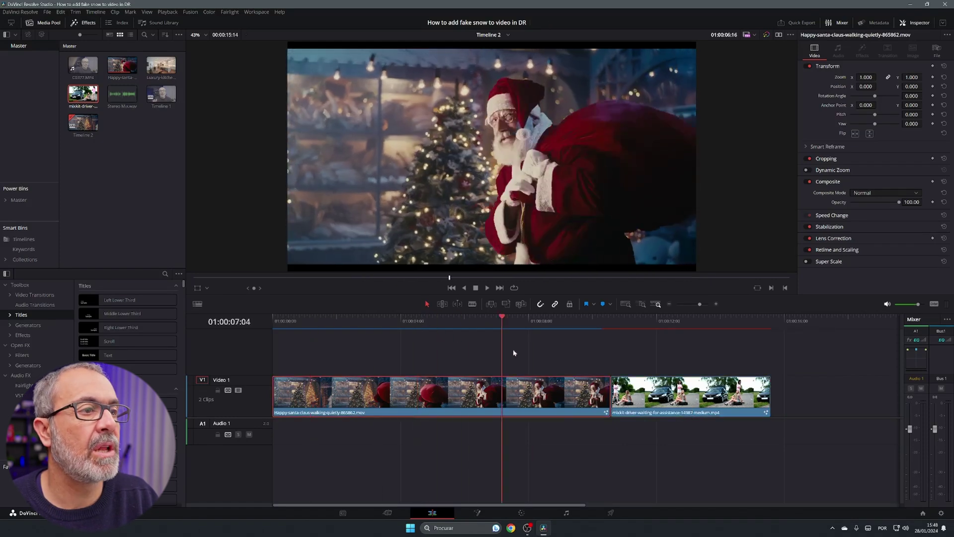
drag(514, 353, 562, 356)
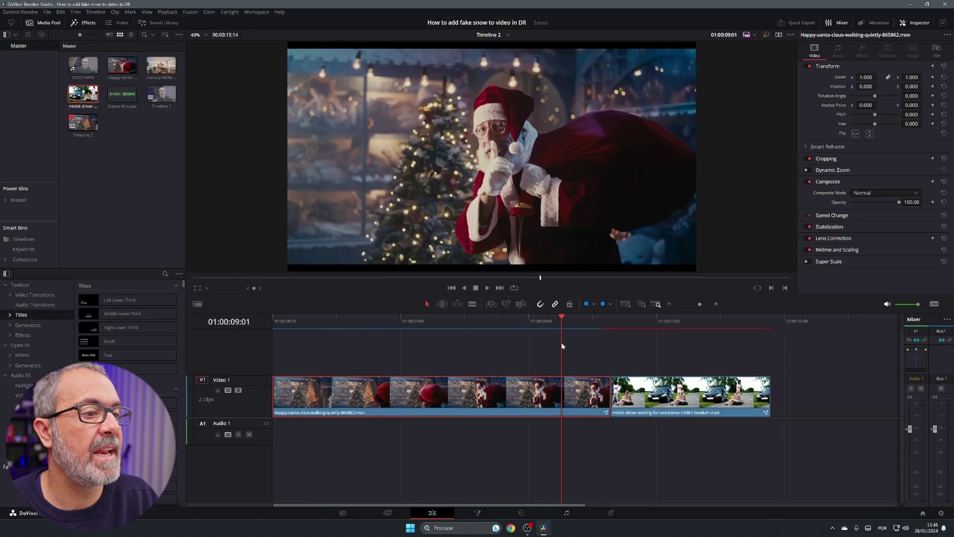
drag(565, 322, 448, 385)
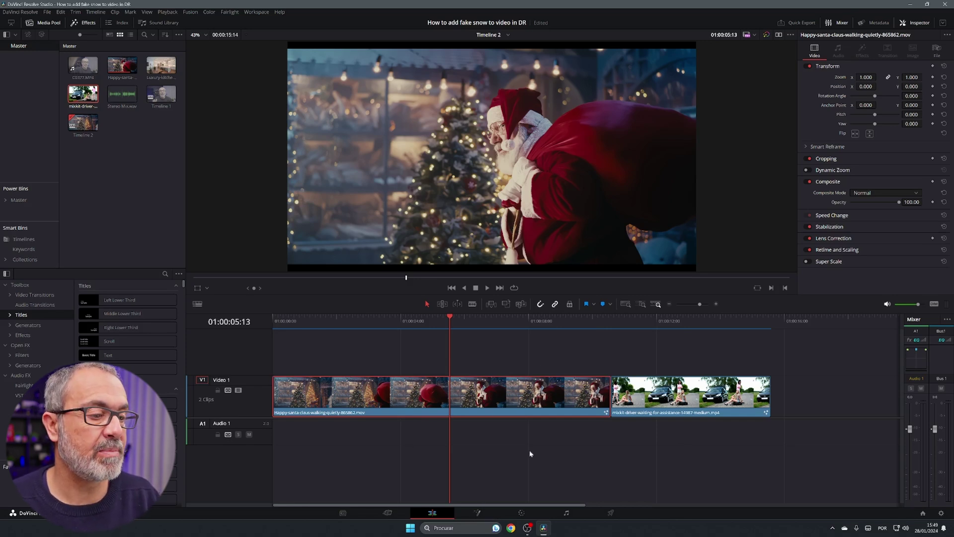
- Bring the Santa clip into Fusion, shift MediaIn1 left, and expose the Templates effects library
click(478, 512)
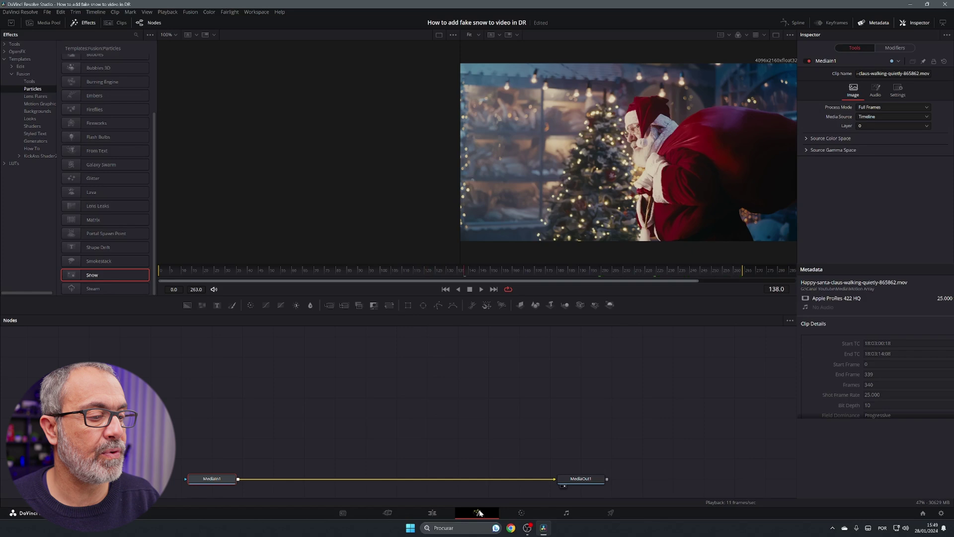
drag(223, 479, 193, 478)
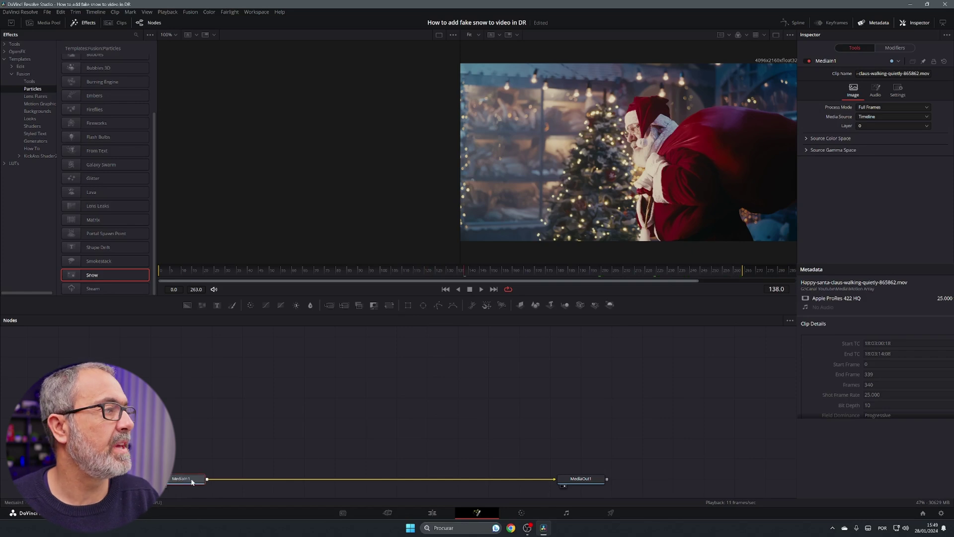
click(89, 23)
click(89, 23)
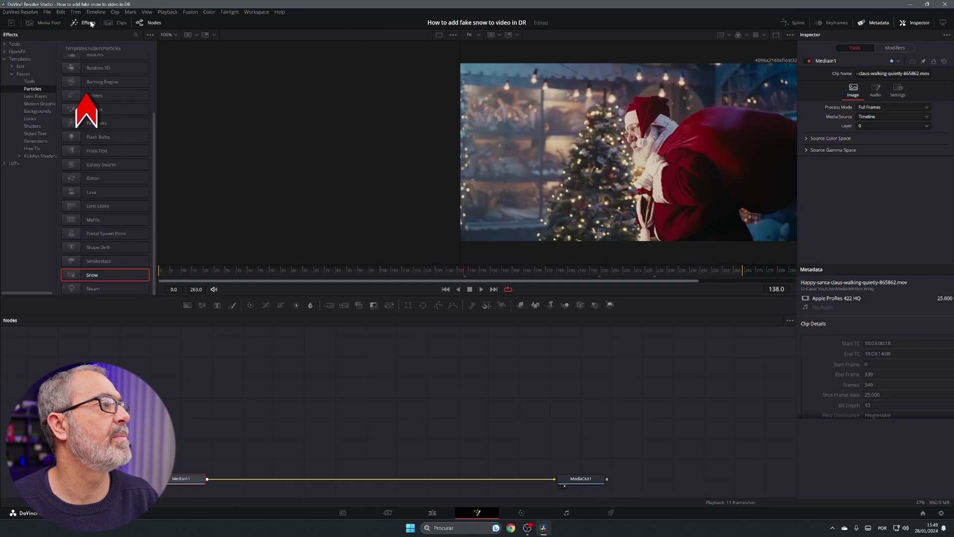
click(4, 60)
click(5, 59)
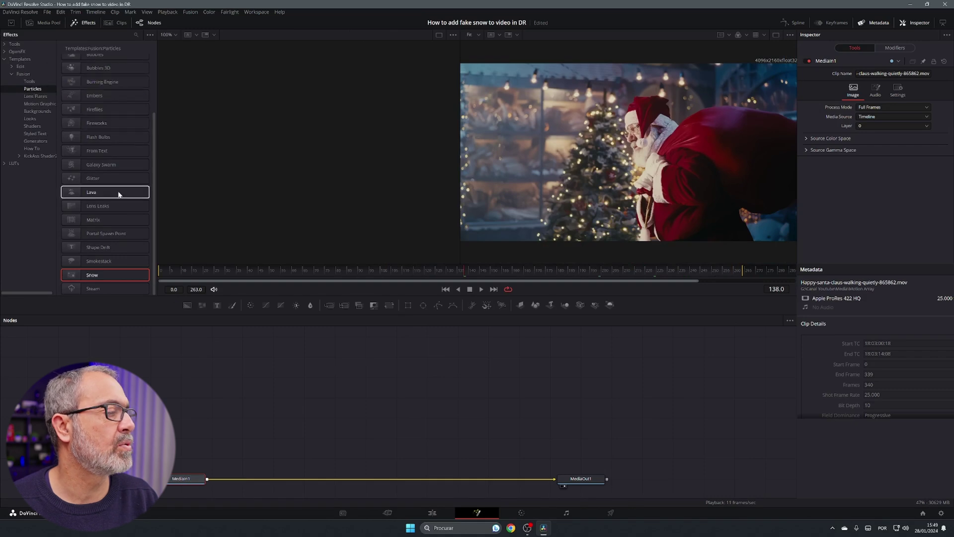
- Add the Snow particle template, wiring MediaIn1 into Camera3D1_1 and Renderer3D2 into MediaOut1
drag(81, 272, 458, 471)
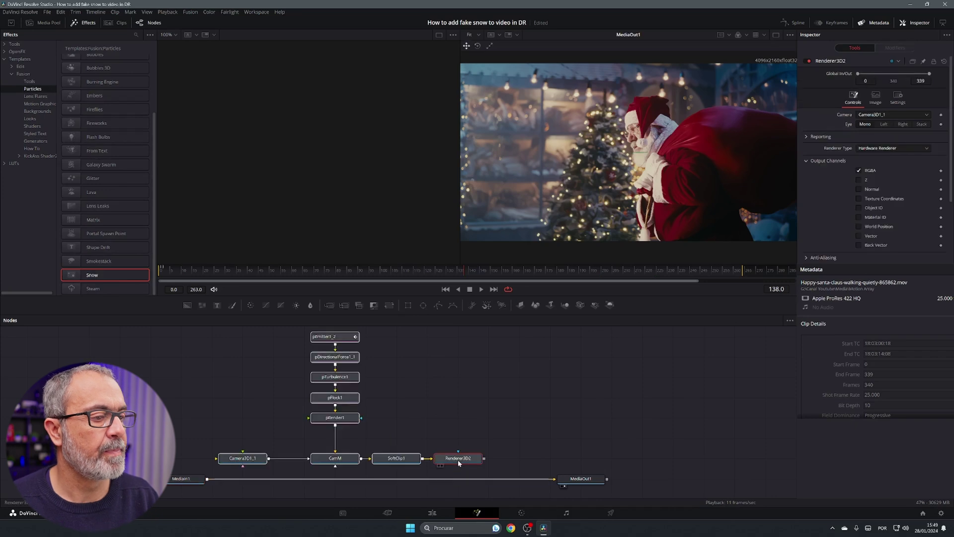
drag(171, 474, 245, 460)
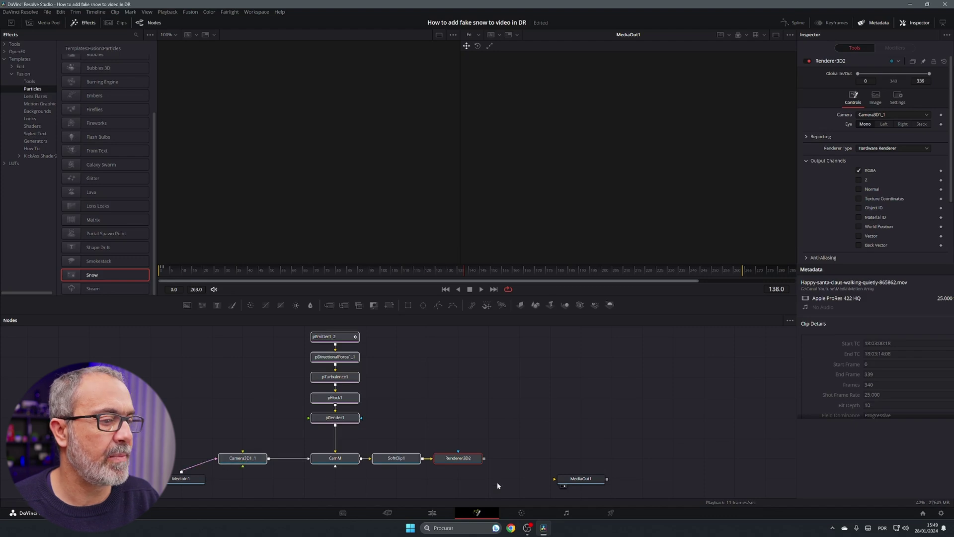
drag(486, 461, 598, 484)
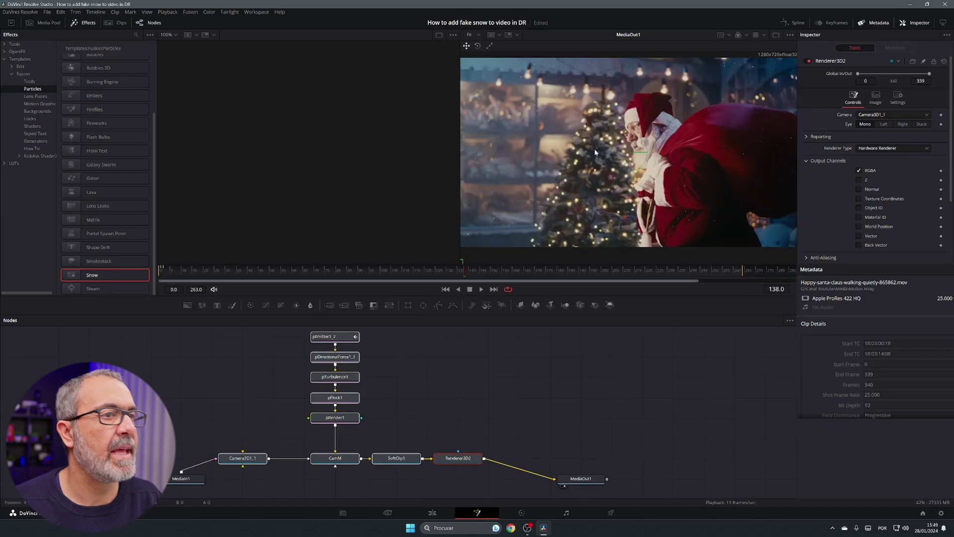
- In a single viewer, raise the snow emitter's Size from 0.017262 and increase its Size Variance
click(777, 36)
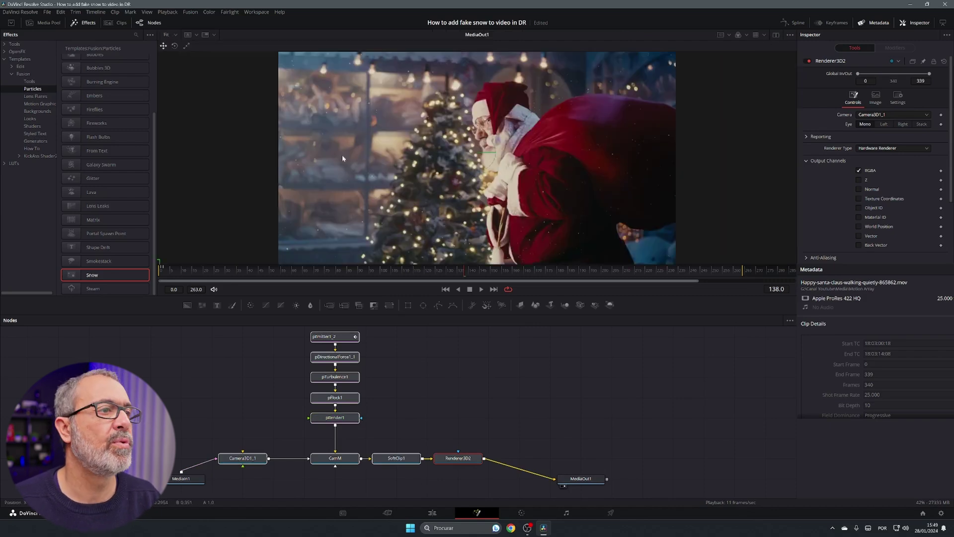
click(448, 205)
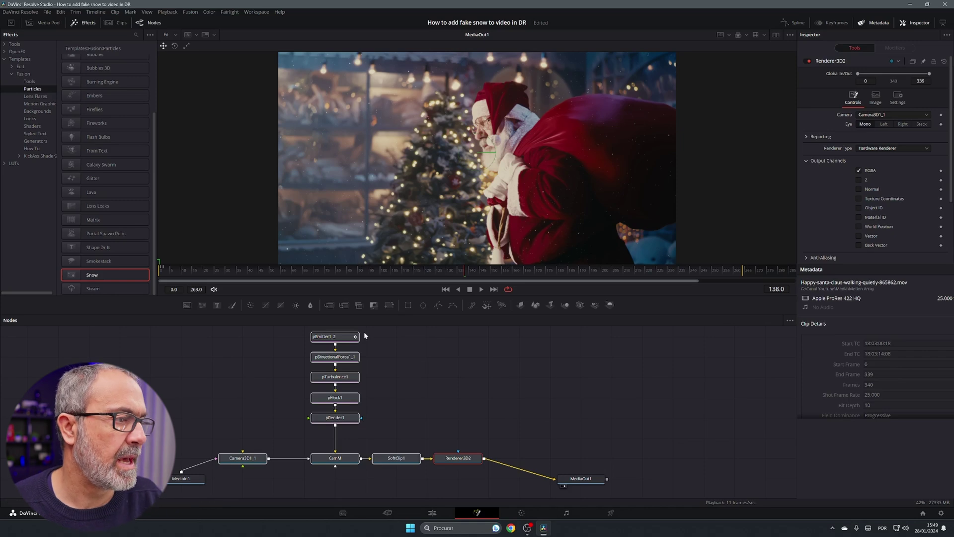
click(338, 343)
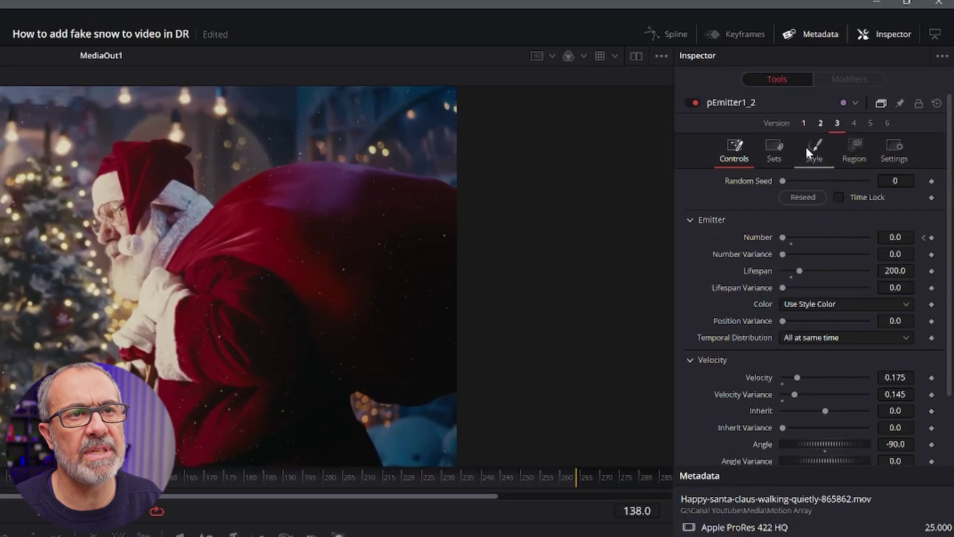
click(857, 107)
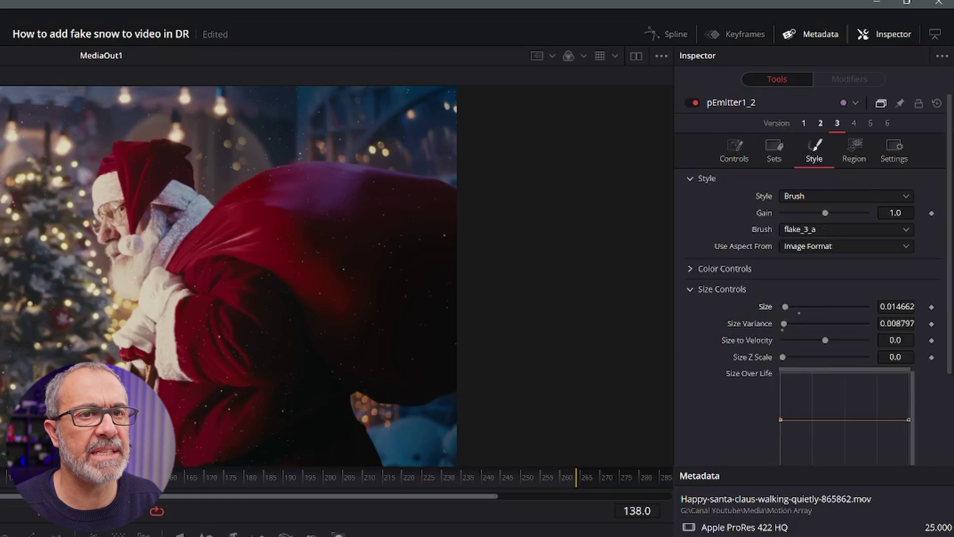
click(896, 307)
text(0.017262)
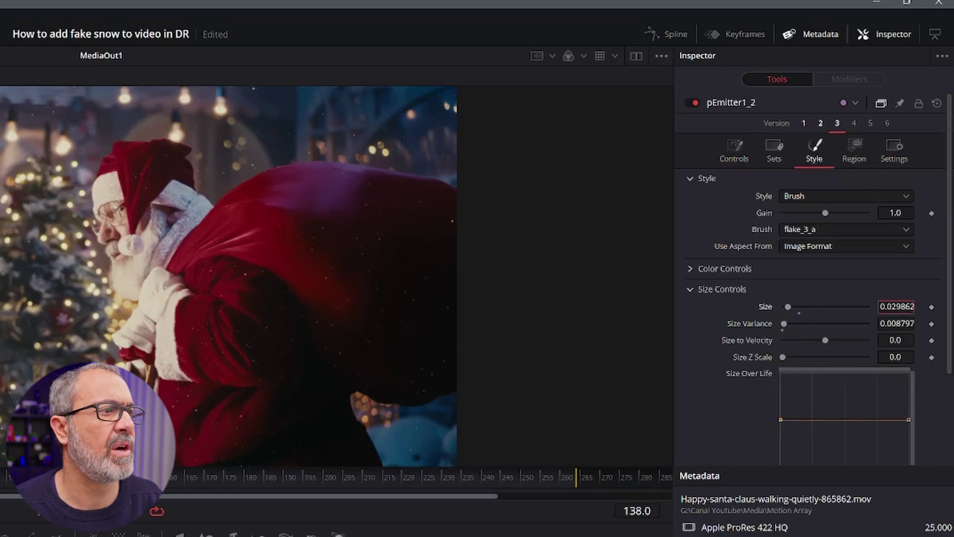
drag(896, 307, 904, 306)
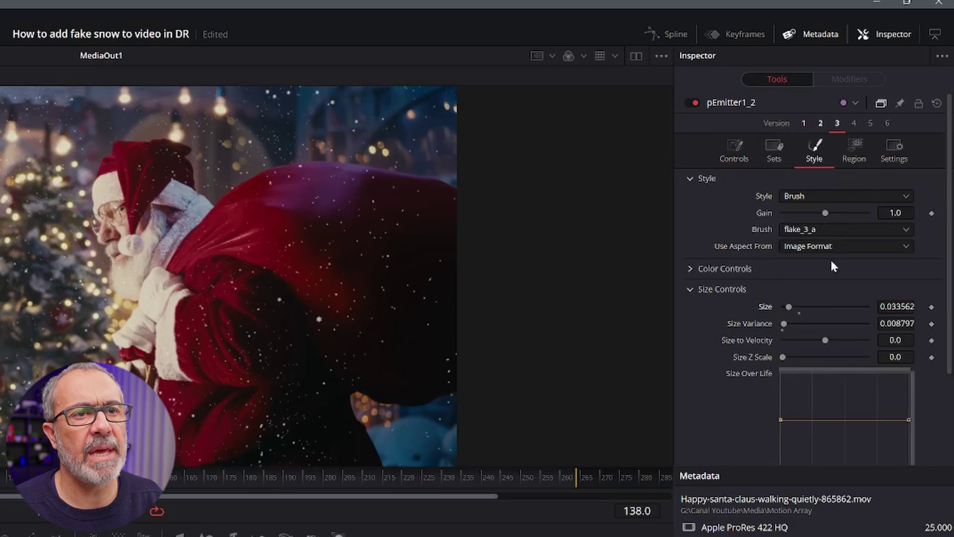
drag(896, 323, 914, 323)
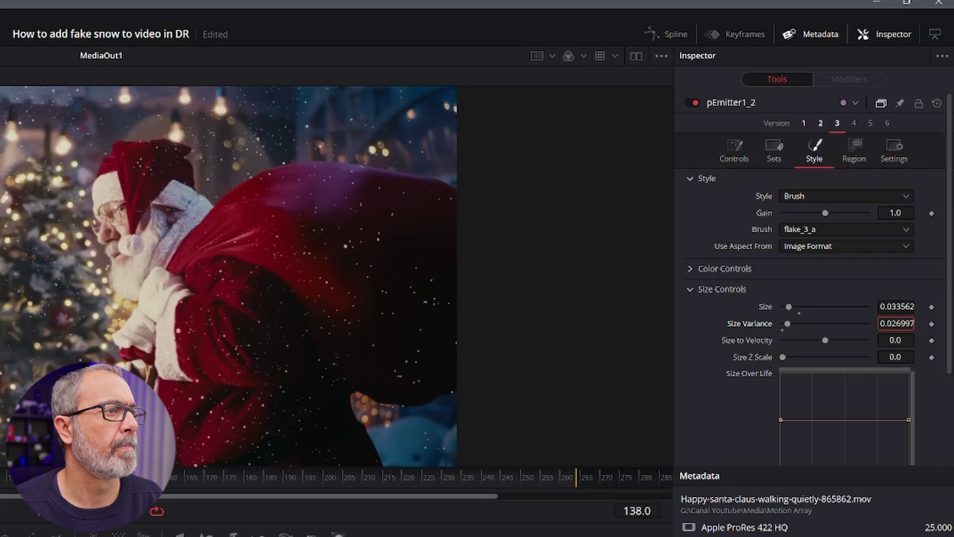
- Lengthen the snowflakes' Lifespan to 276, then return to the Edit page
click(742, 146)
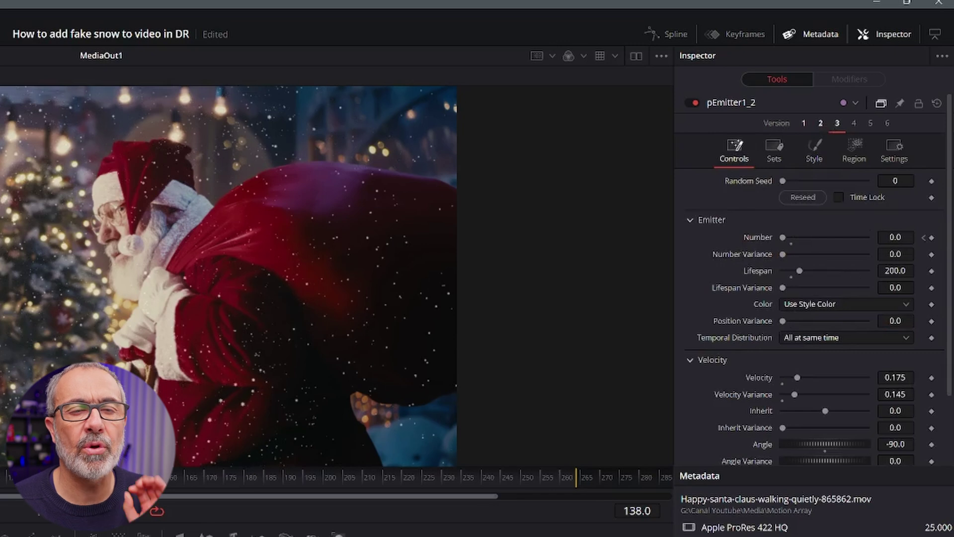
click(576, 477)
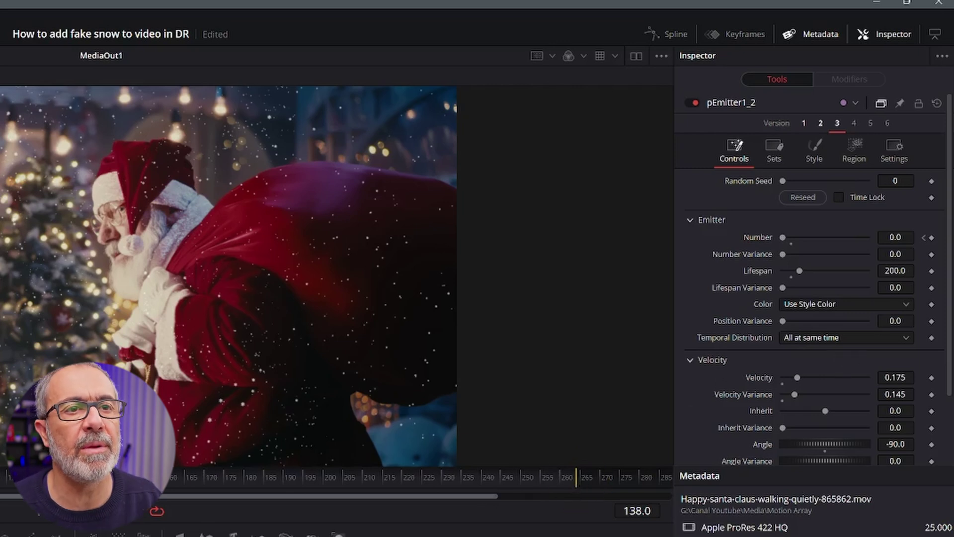
drag(801, 271, 806, 271)
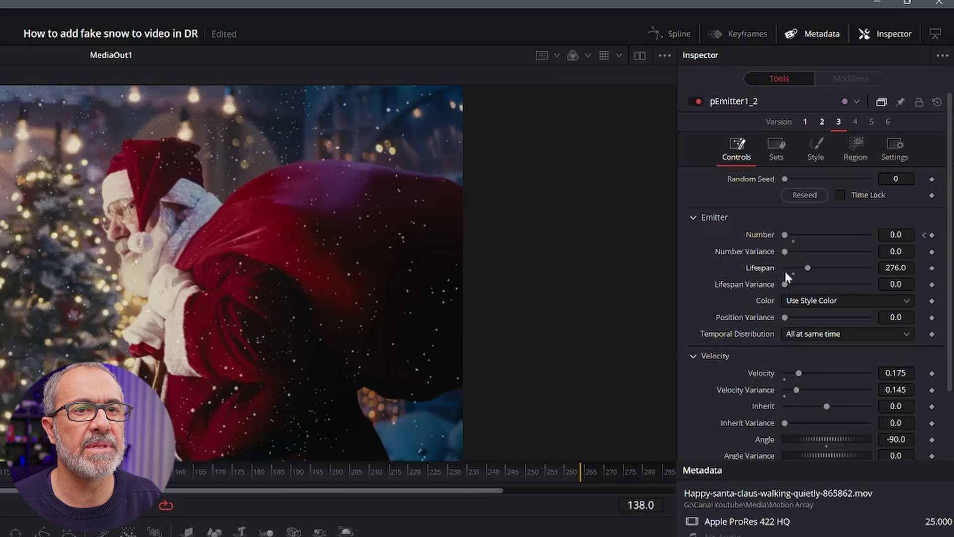
click(427, 523)
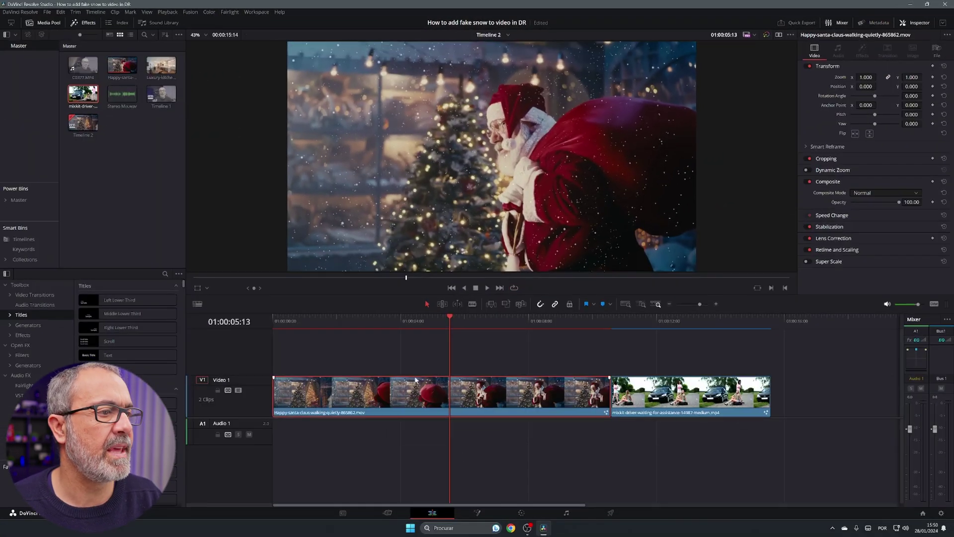
- Scrub from the Santa clip onto the mixkit roadside car clip and bring it into Fusion
drag(440, 323, 514, 354)
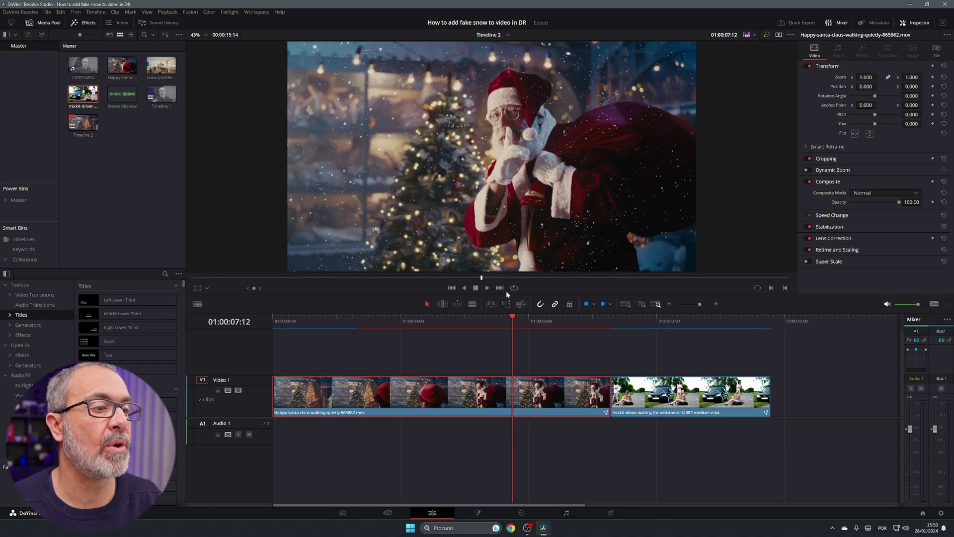
drag(512, 320, 635, 323)
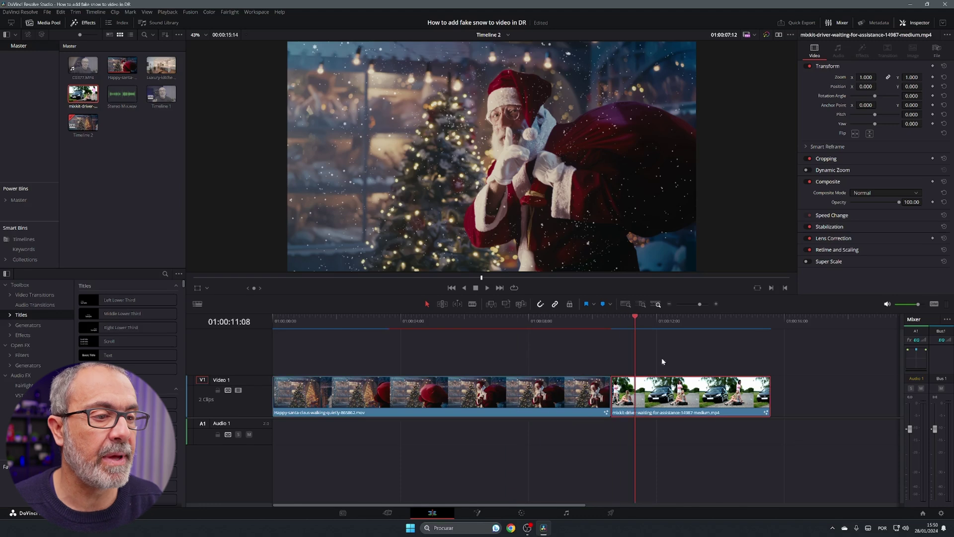
click(480, 512)
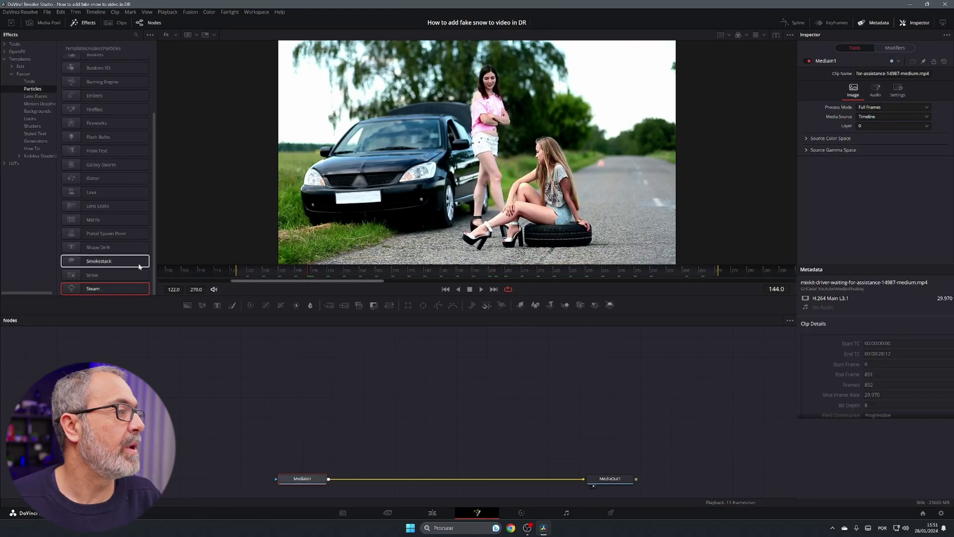
- Add the Steam particle template and link Renderer3D1_3 to MediaOut1
click(95, 289)
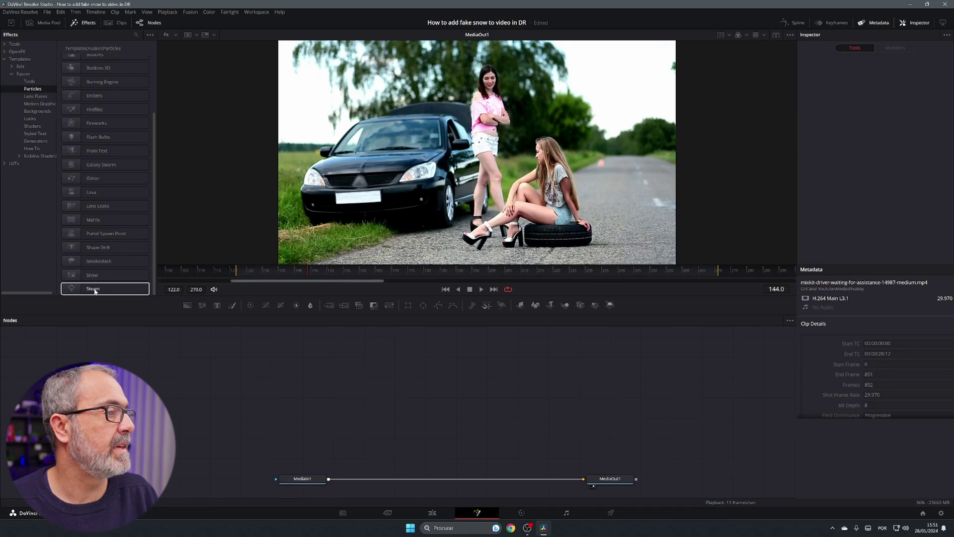
drag(95, 290, 386, 460)
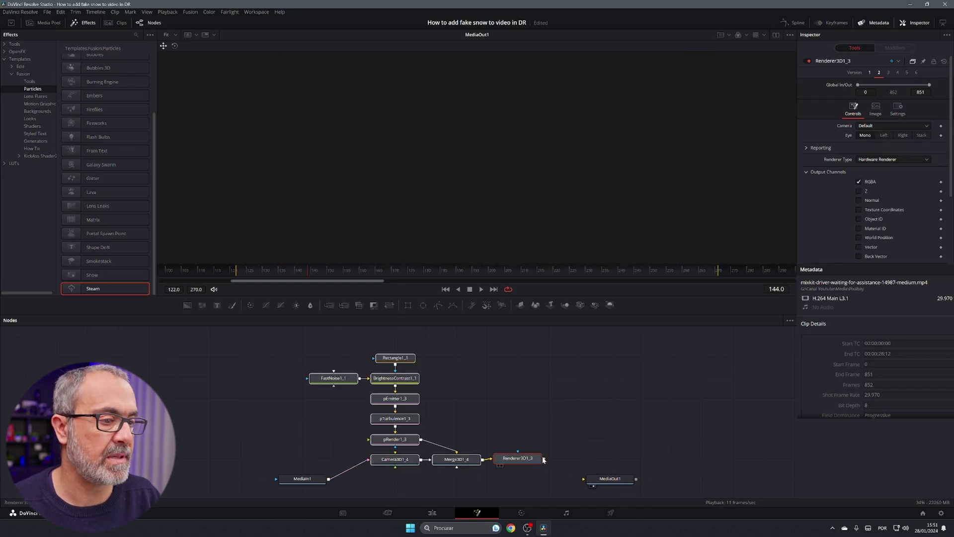
drag(543, 460, 583, 479)
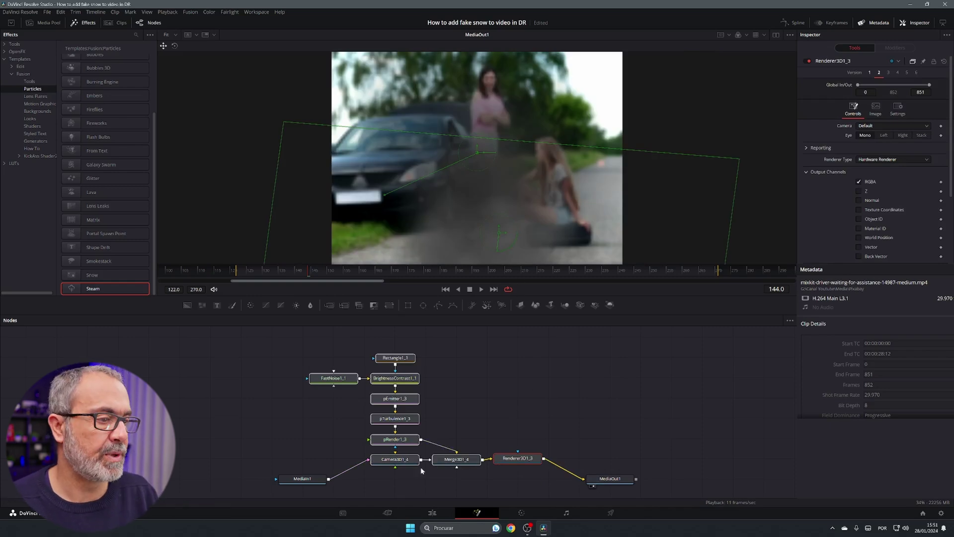
- Rearrange the steam particle nodes, shifting the stack right and down
click(462, 431)
drag(260, 352, 398, 431)
drag(297, 345, 469, 440)
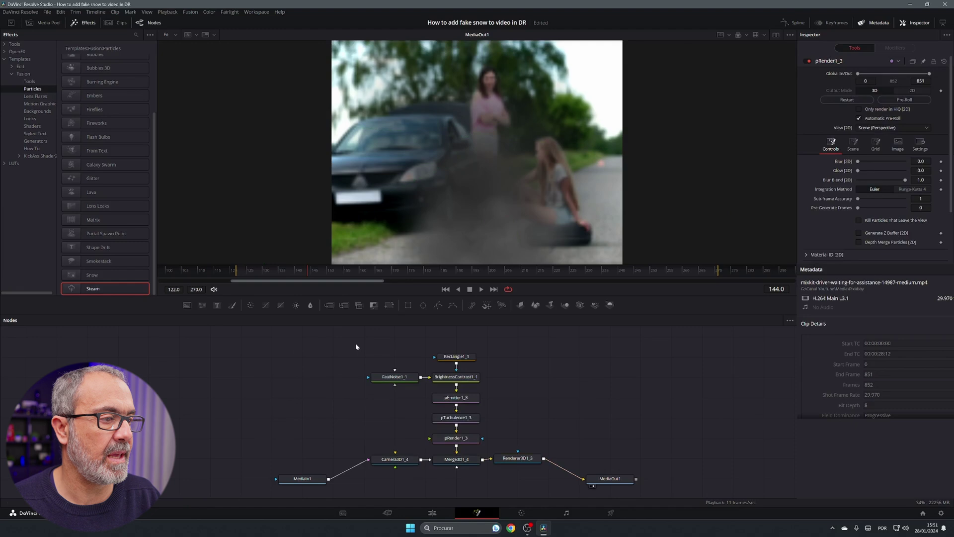
drag(356, 346, 518, 479)
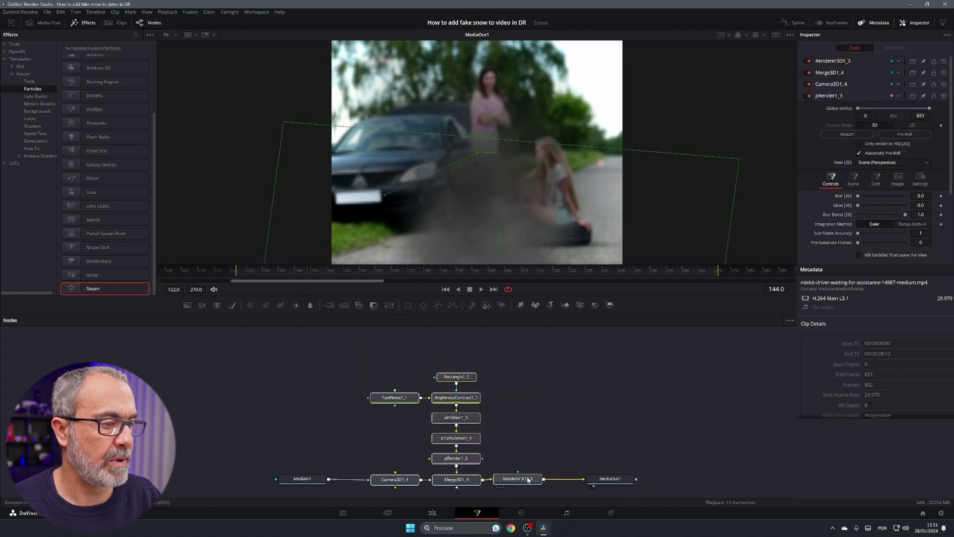
click(562, 421)
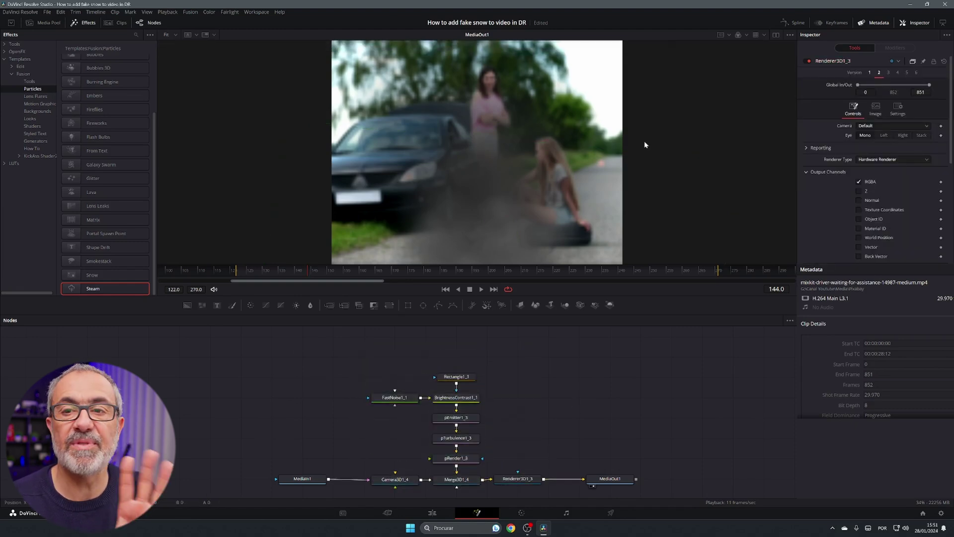
- Set the steam renderer to version 1 and show the Merge3D scene beside the output
click(456, 458)
click(457, 478)
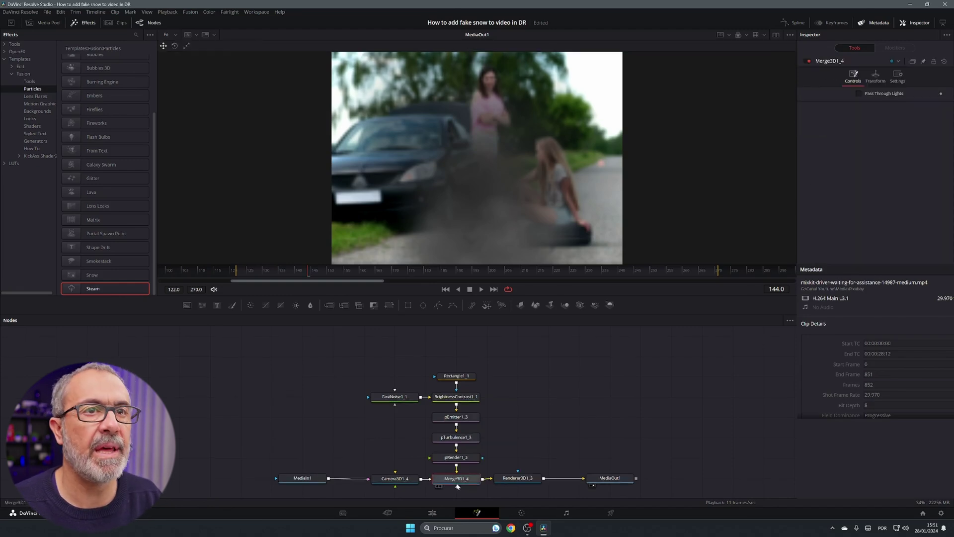
click(518, 478)
click(871, 72)
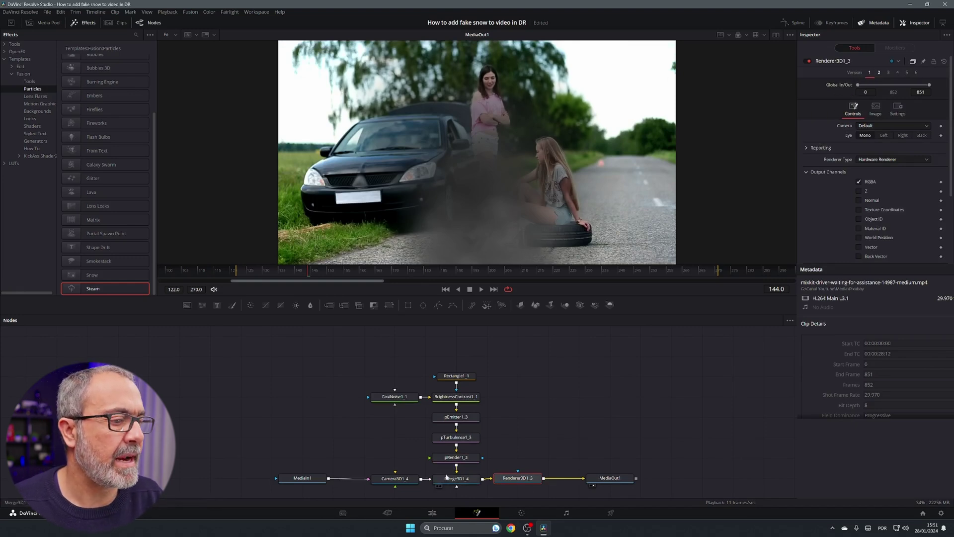
click(446, 477)
click(776, 34)
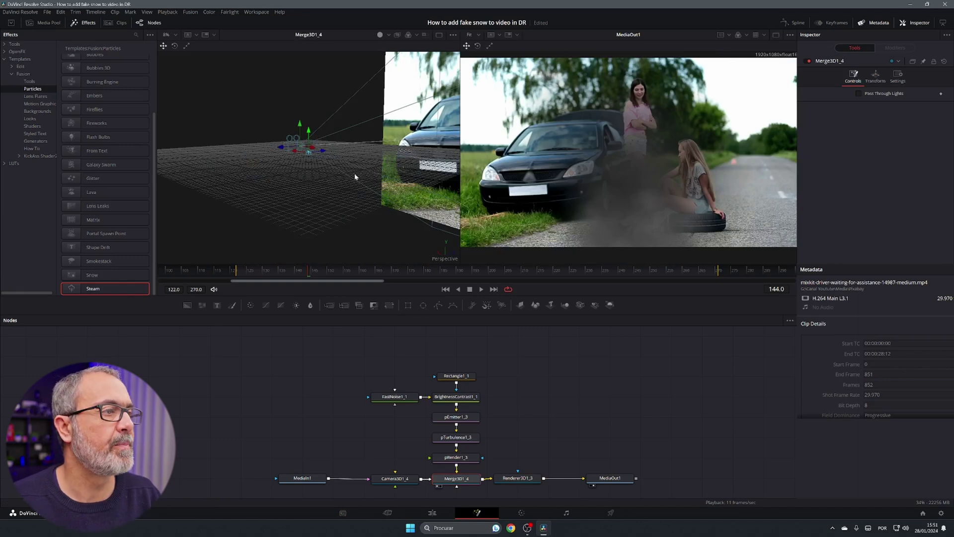
- Orbit the Merge3D1_4 view to angle the car's image plane, select pRender1_3, and scrub to check the smoke
drag(321, 199, 361, 237)
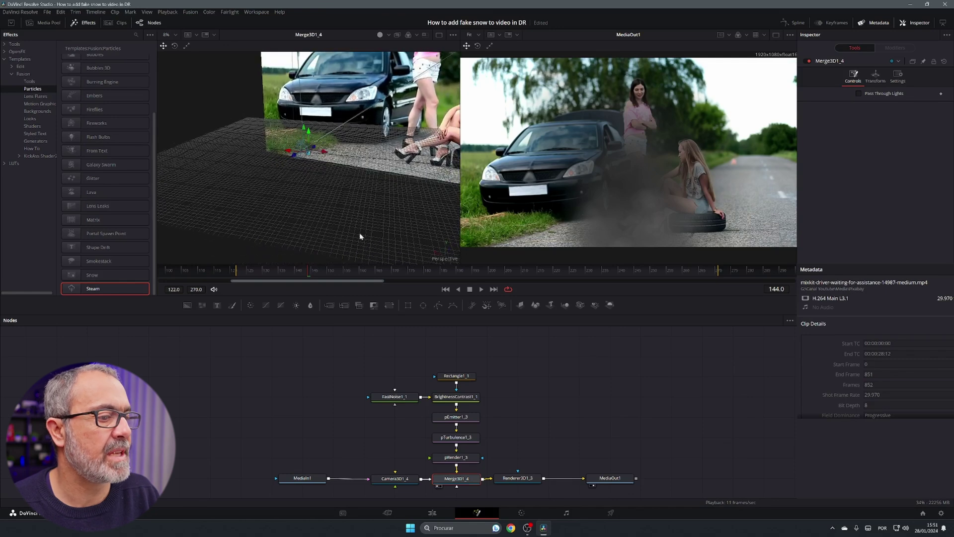
click(462, 461)
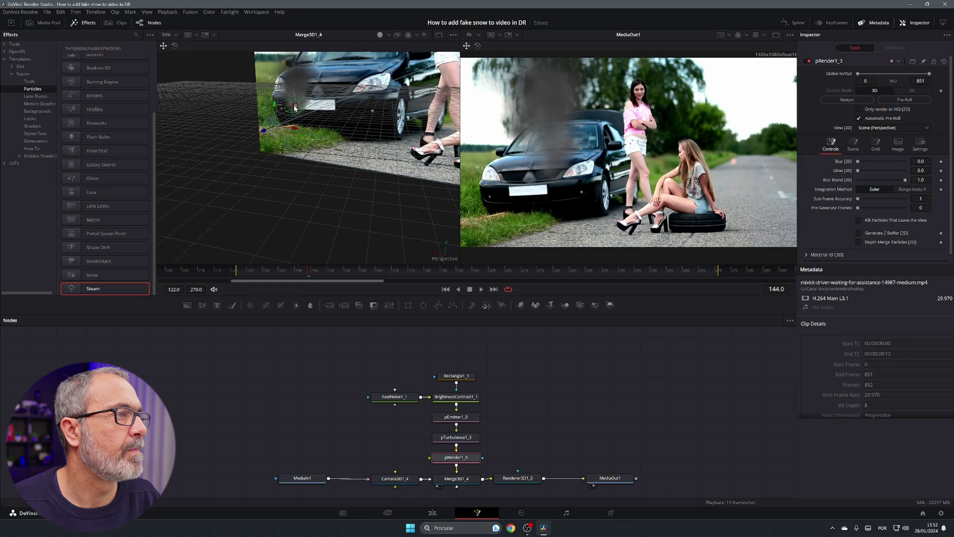
drag(306, 272, 237, 287)
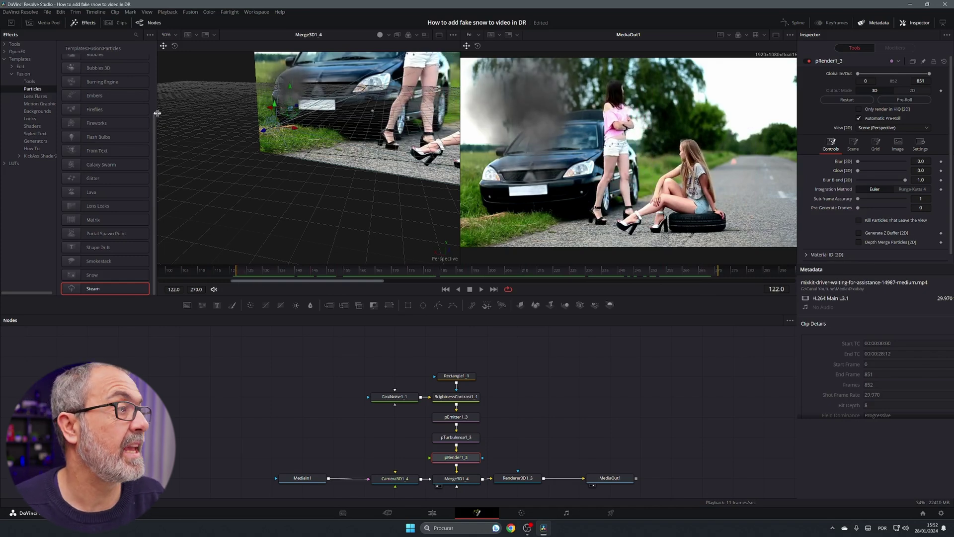
- Drop the Fireflies particle template into the graph, expand its group, then collapse it
scroll(99, 207, up, 3)
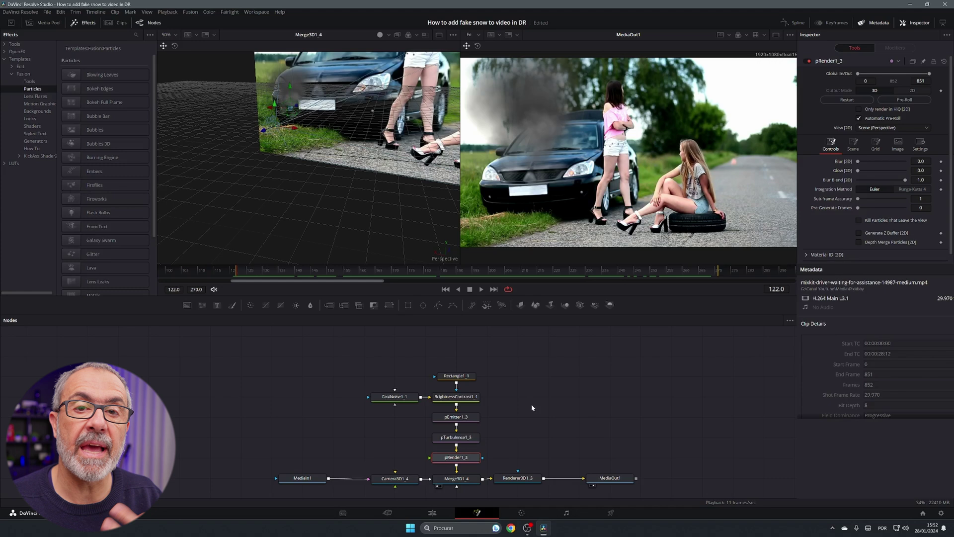
scroll(531, 401, down, 1)
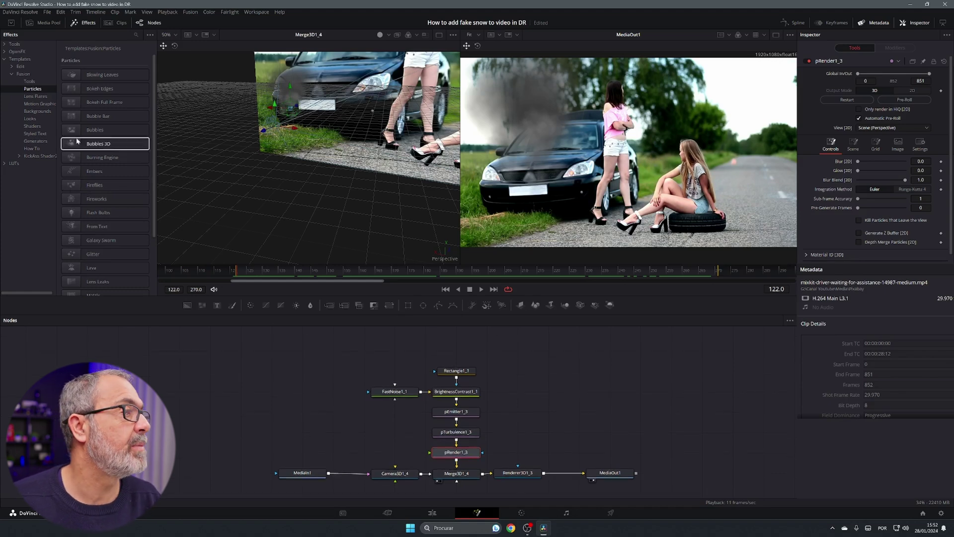
drag(93, 193, 582, 386)
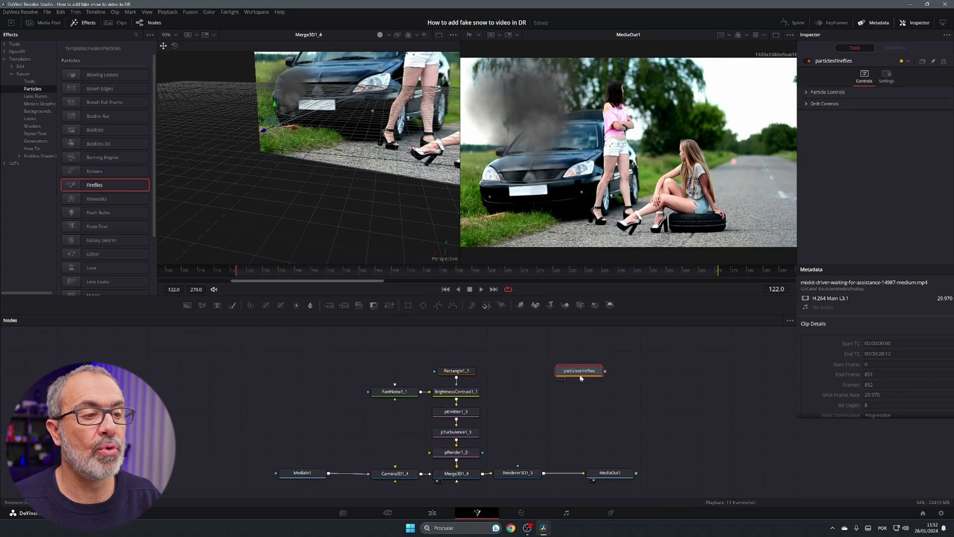
click(561, 378)
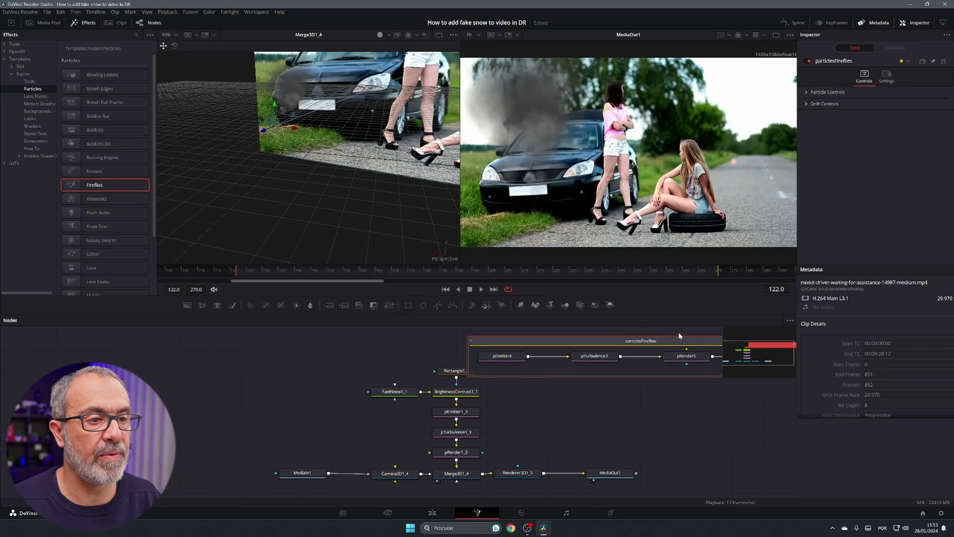
click(486, 333)
drag(486, 333, 292, 343)
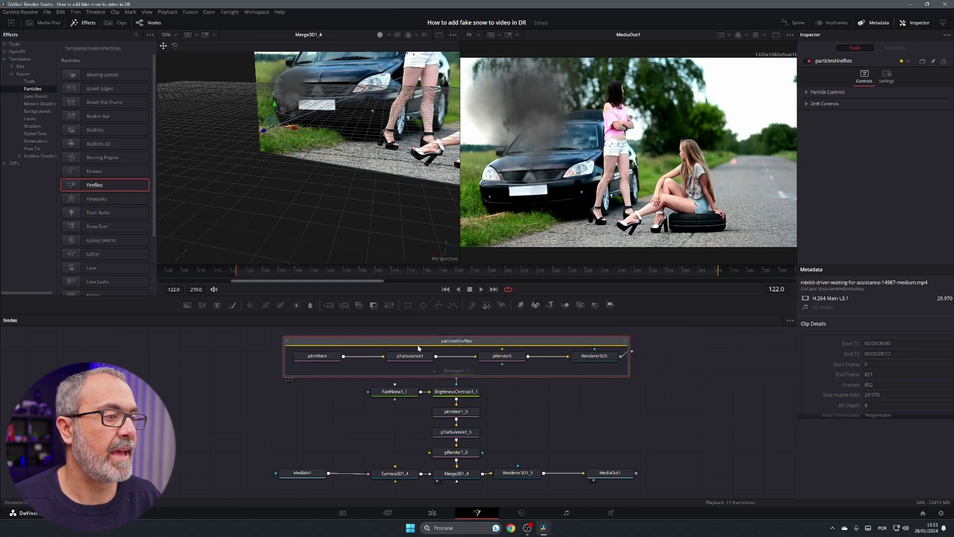
click(287, 341)
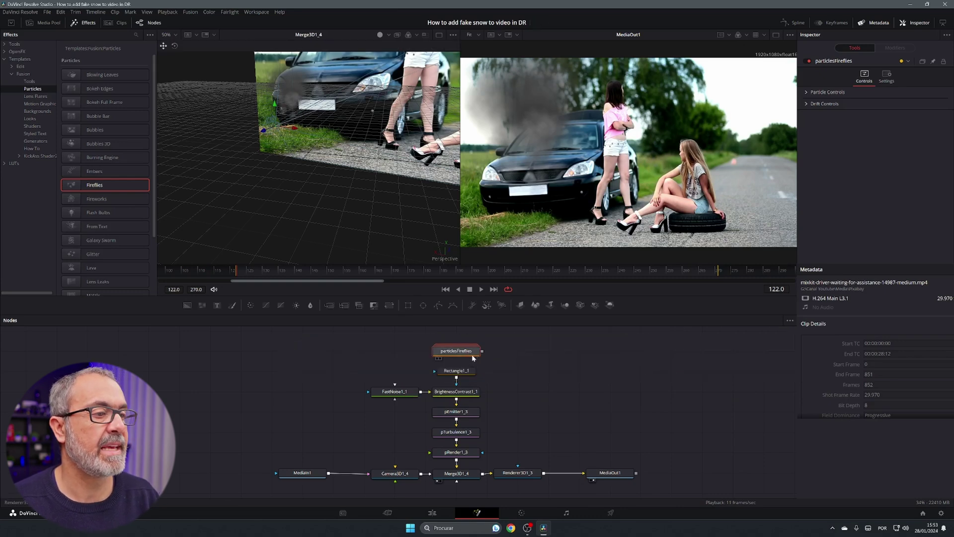
- Delete the Fireflies node and add the Burning Engine particle template instead
drag(475, 353, 167, 352)
key(Delete)
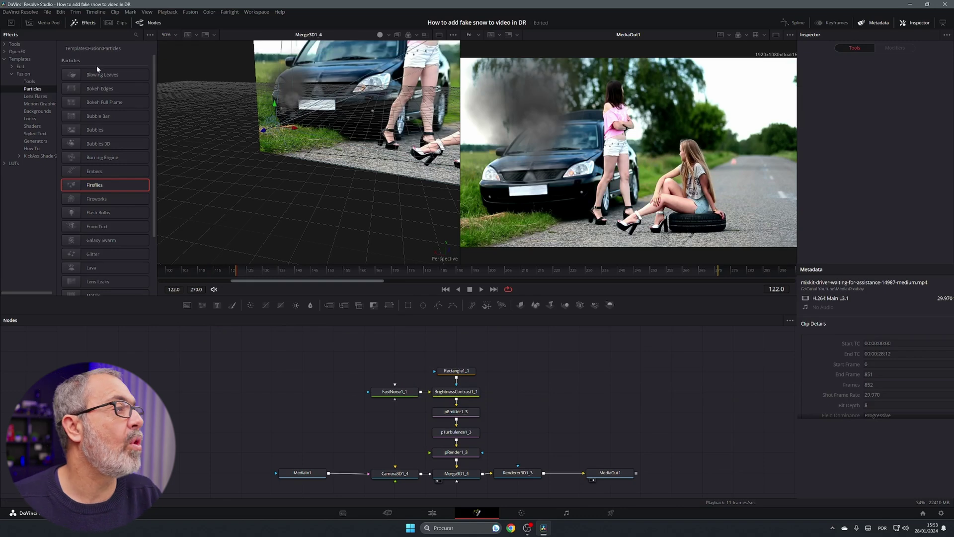
double_click(107, 158)
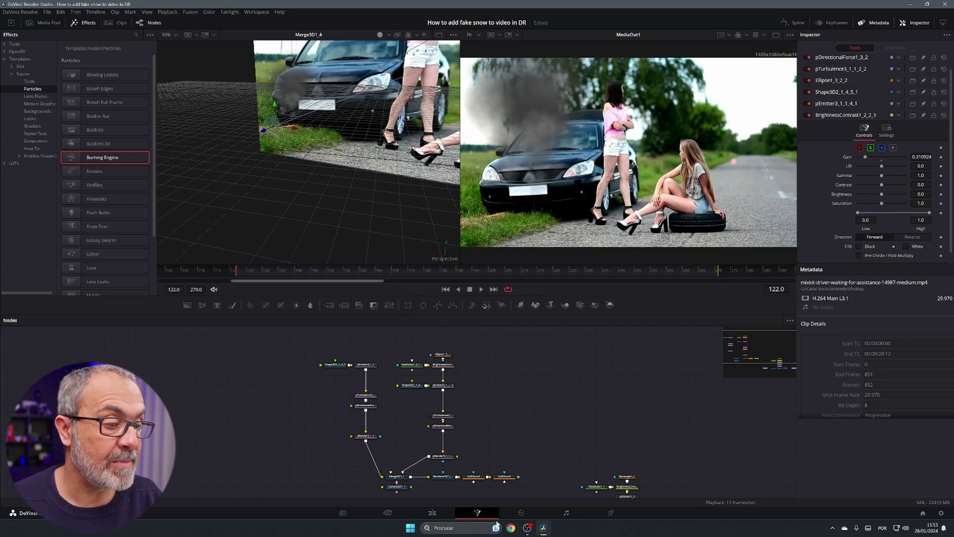
- Return to the Edit page and scrub Timeline 2 from the smoking car clip back to the snowy Santa clip
click(432, 513)
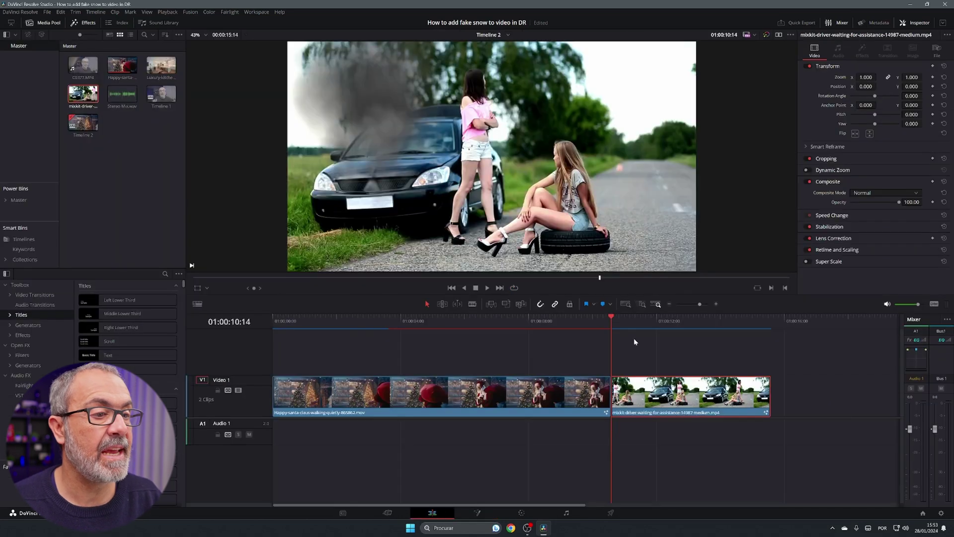
drag(615, 320, 379, 348)
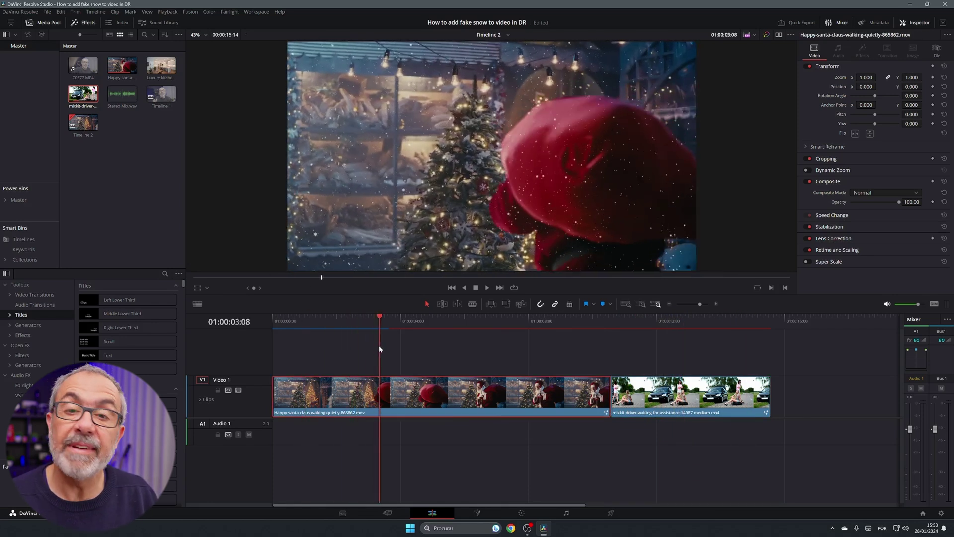